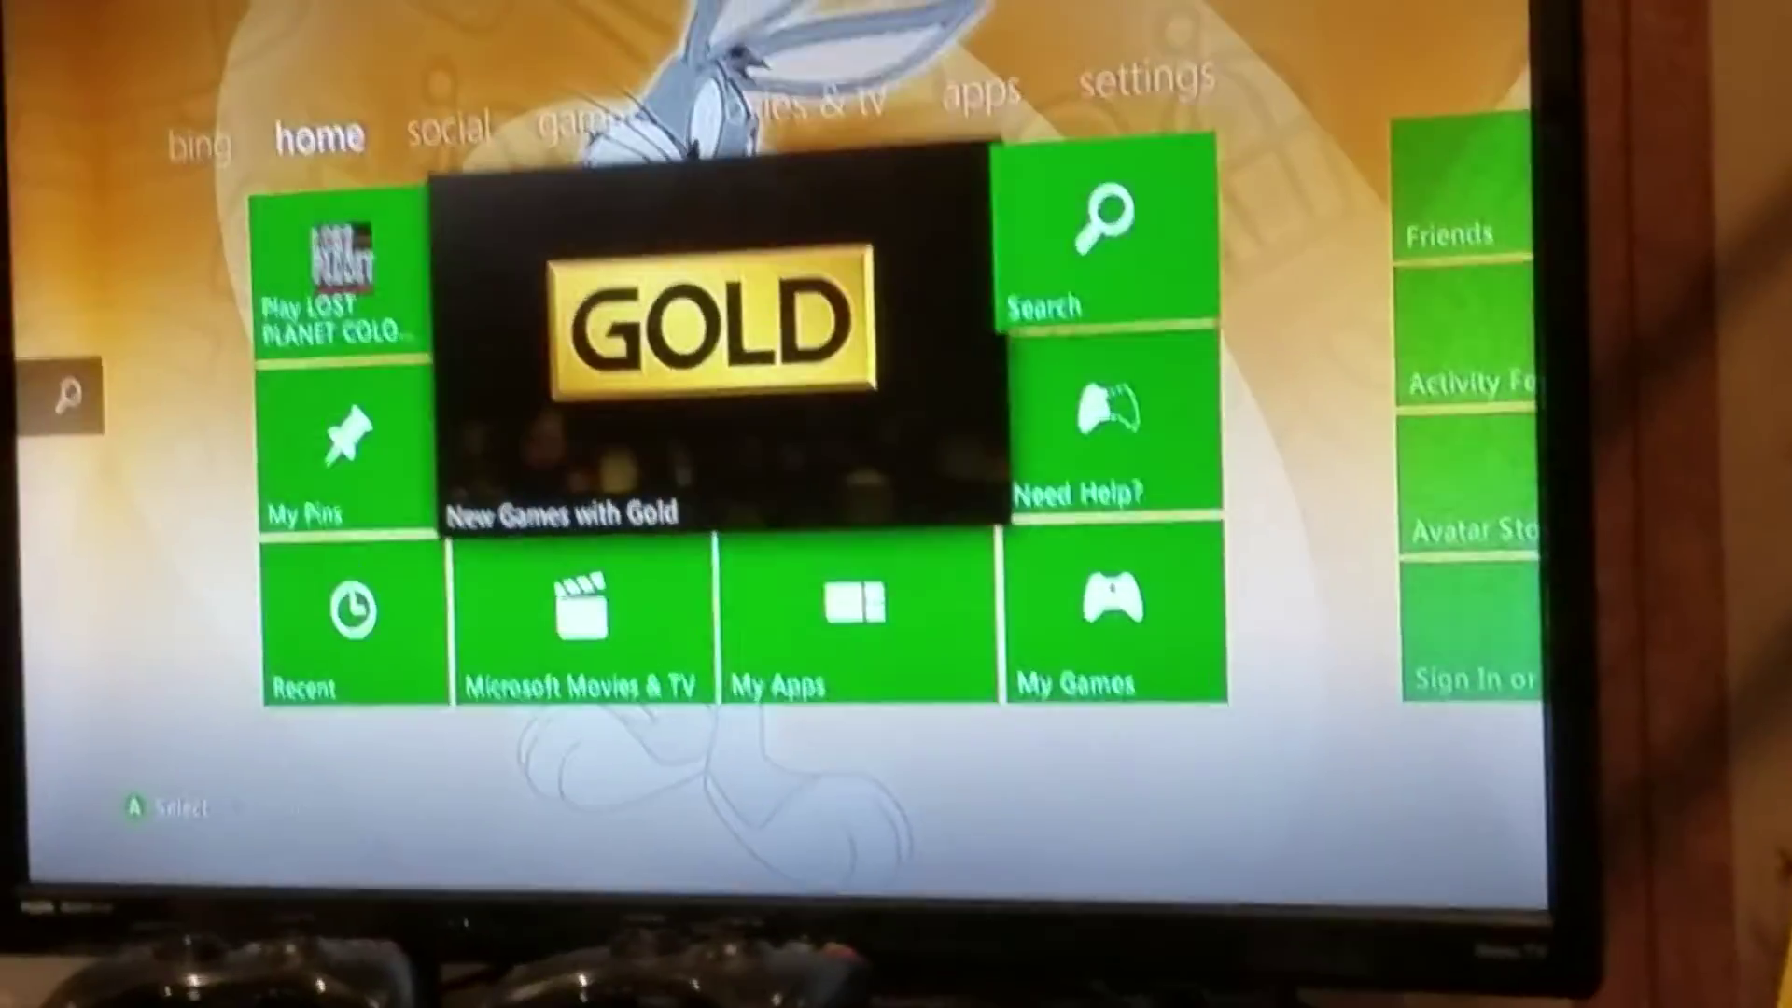
Go to game search and step right through the 'aa' results toward Looney Tunes: Acme Arsenal.
{"action": "key", "text": "Right"}
{"action": "key", "text": "Right"}
{"action": "key", "text": "Down"}
{"action": "key", "text": "Down"}
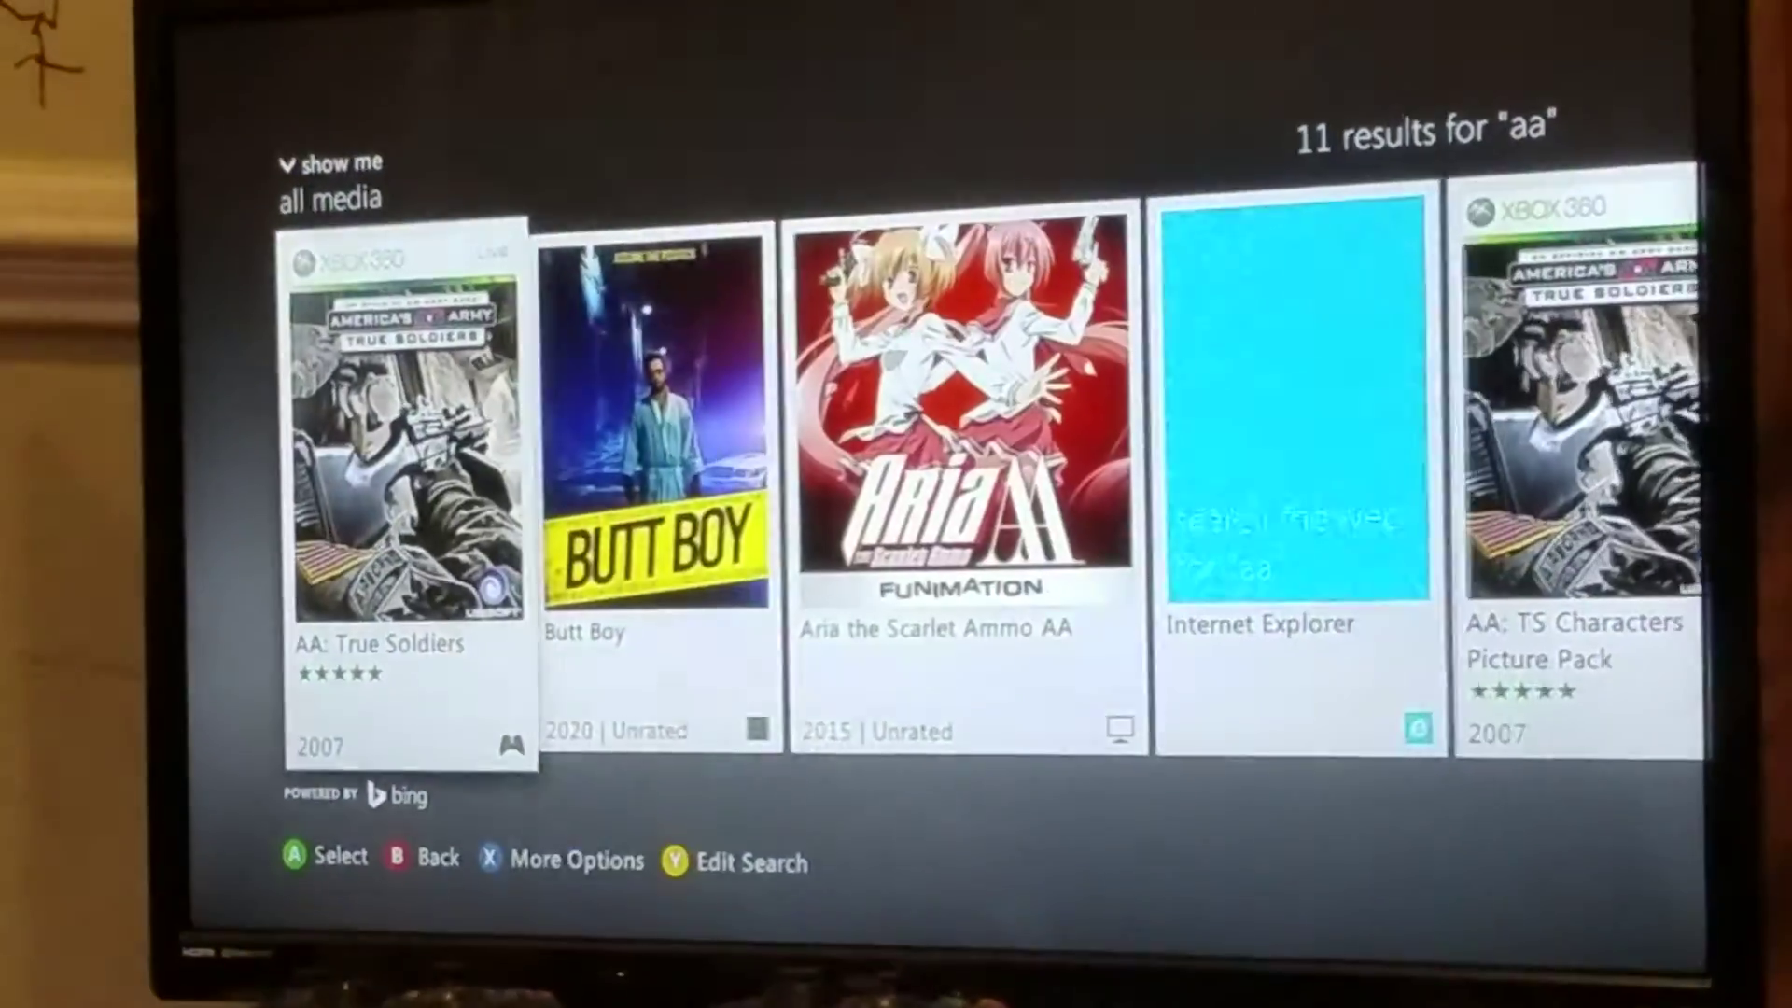
{"action": "key", "text": "Right"}
{"action": "key", "text": "Right"}
{"action": "key", "text": "Right"}
{"action": "key", "text": "Right"}
{"action": "key", "text": "Right"}
{"action": "key", "text": "Right"}
{"action": "key", "text": "Right"}
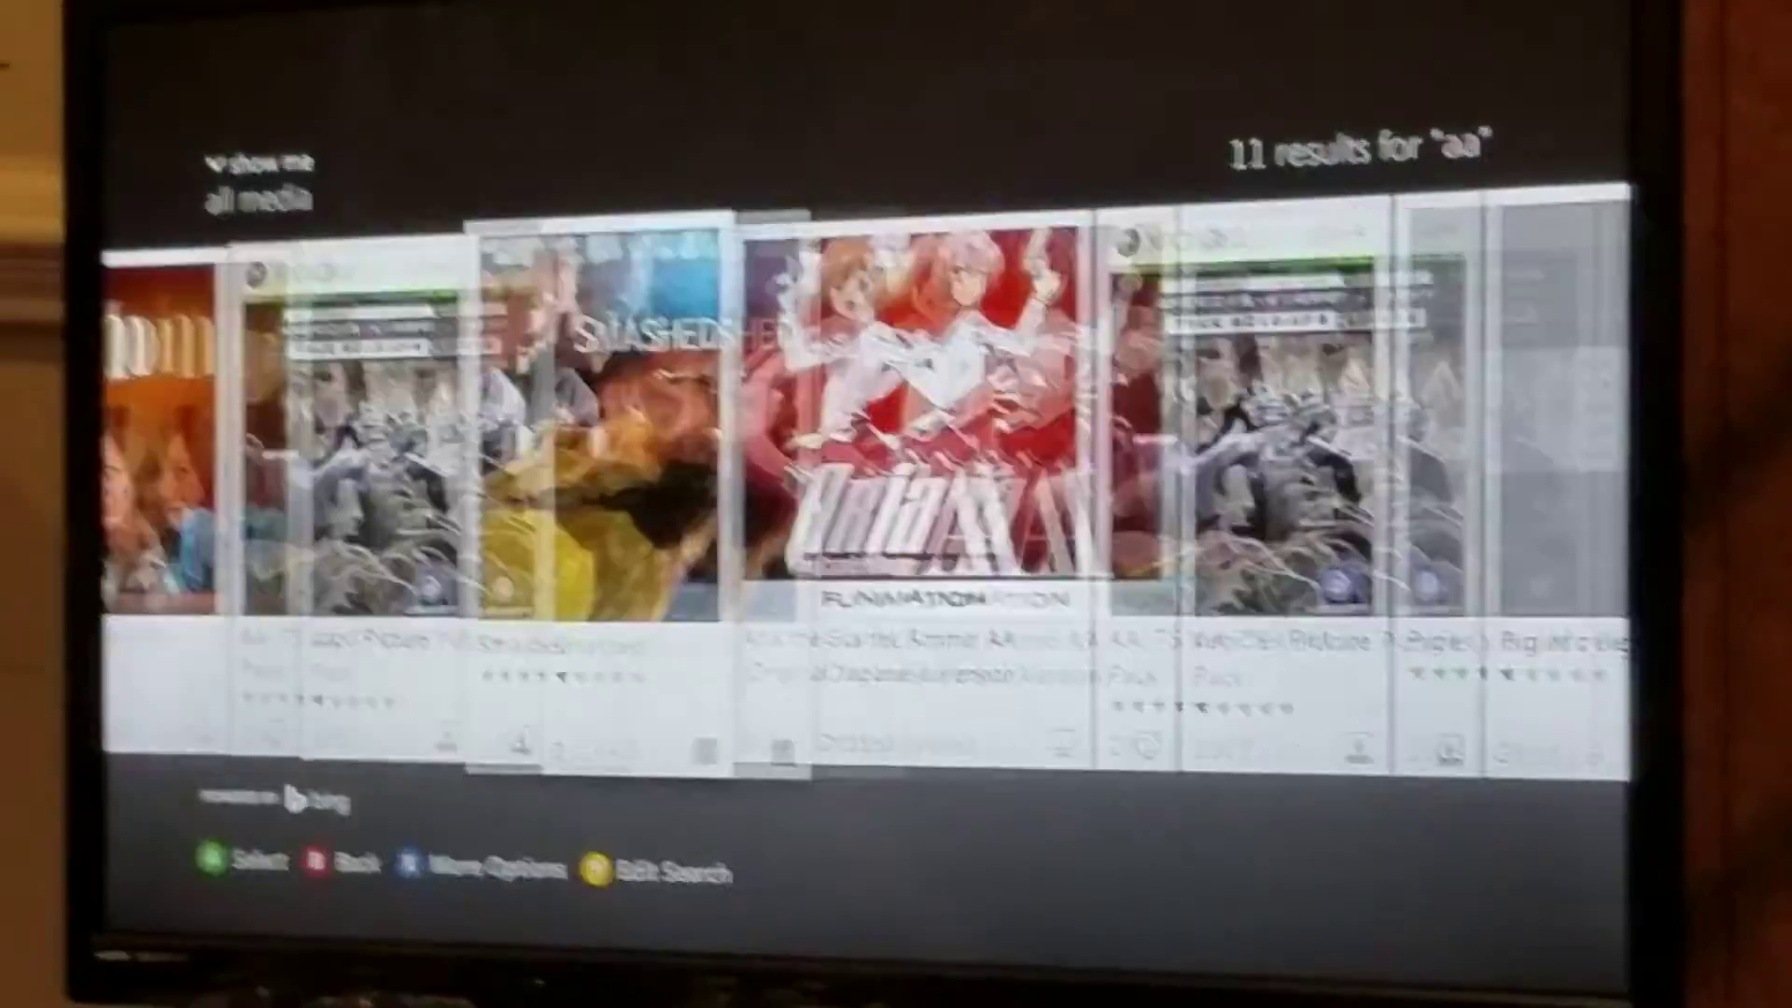
{"action": "key", "text": "Right"}
{"action": "key", "text": "Right"}
{"action": "key", "text": "Right"}
{"action": "key", "text": "Right"}
{"action": "key", "text": "Right"}
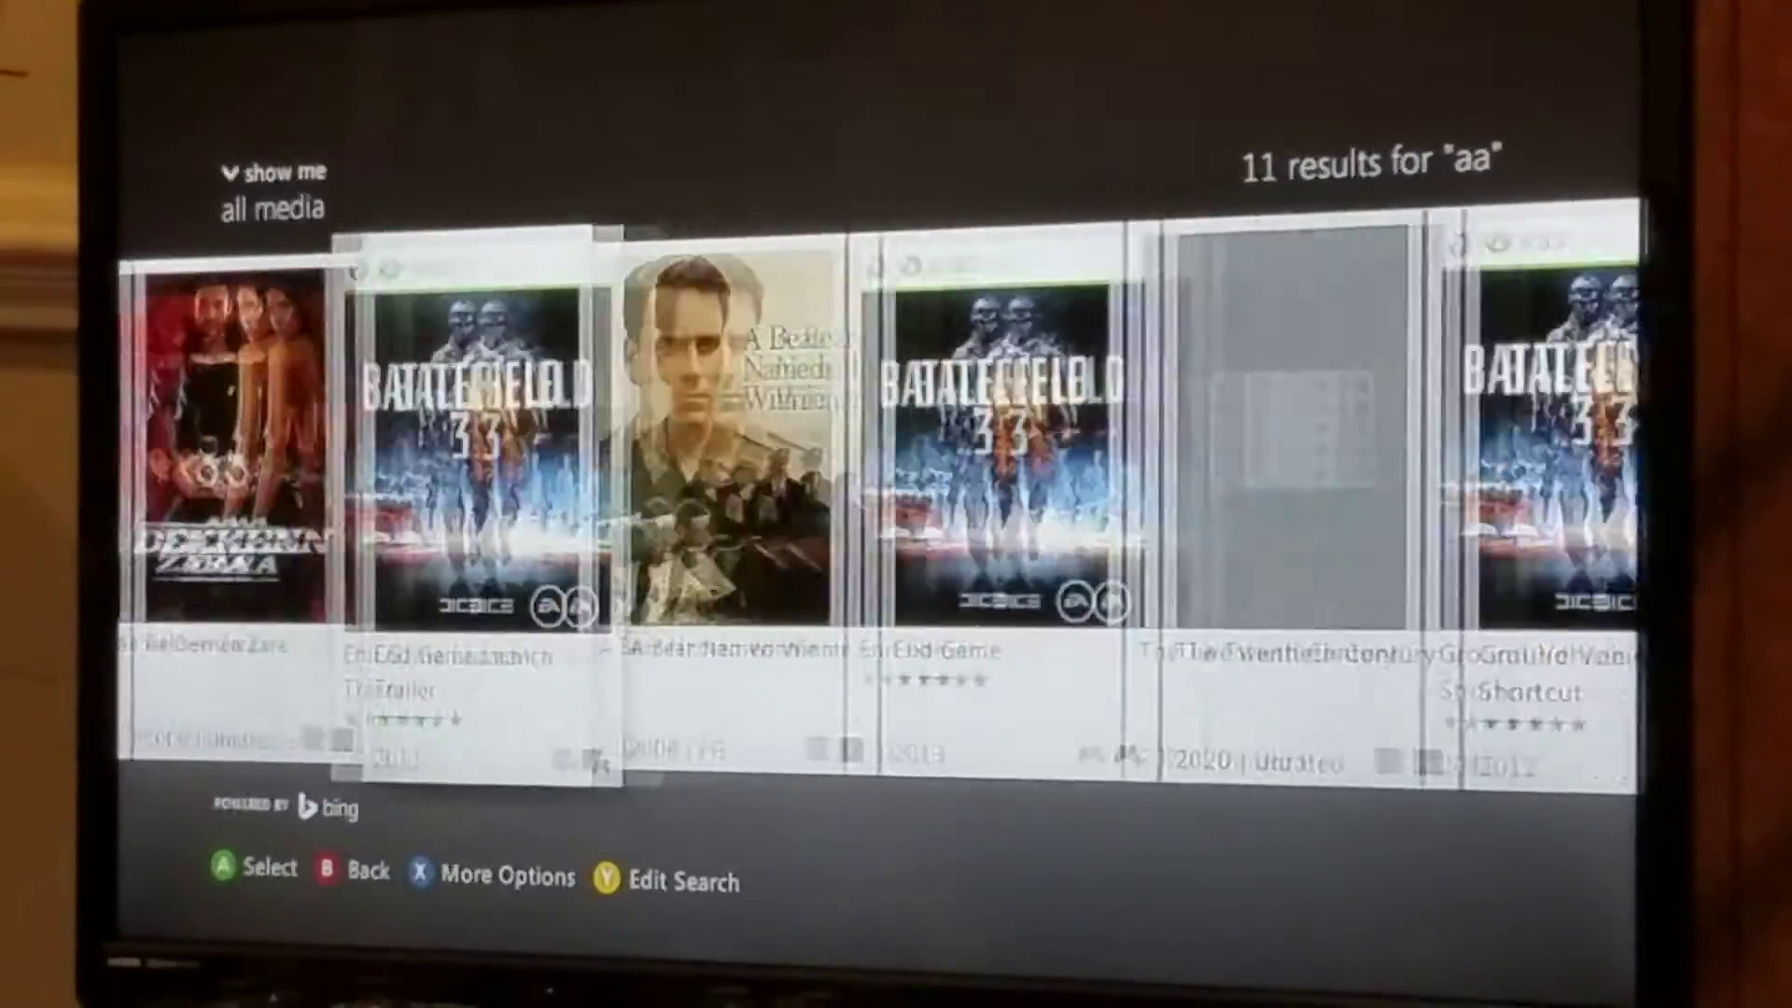
{"action": "key", "text": "Right"}
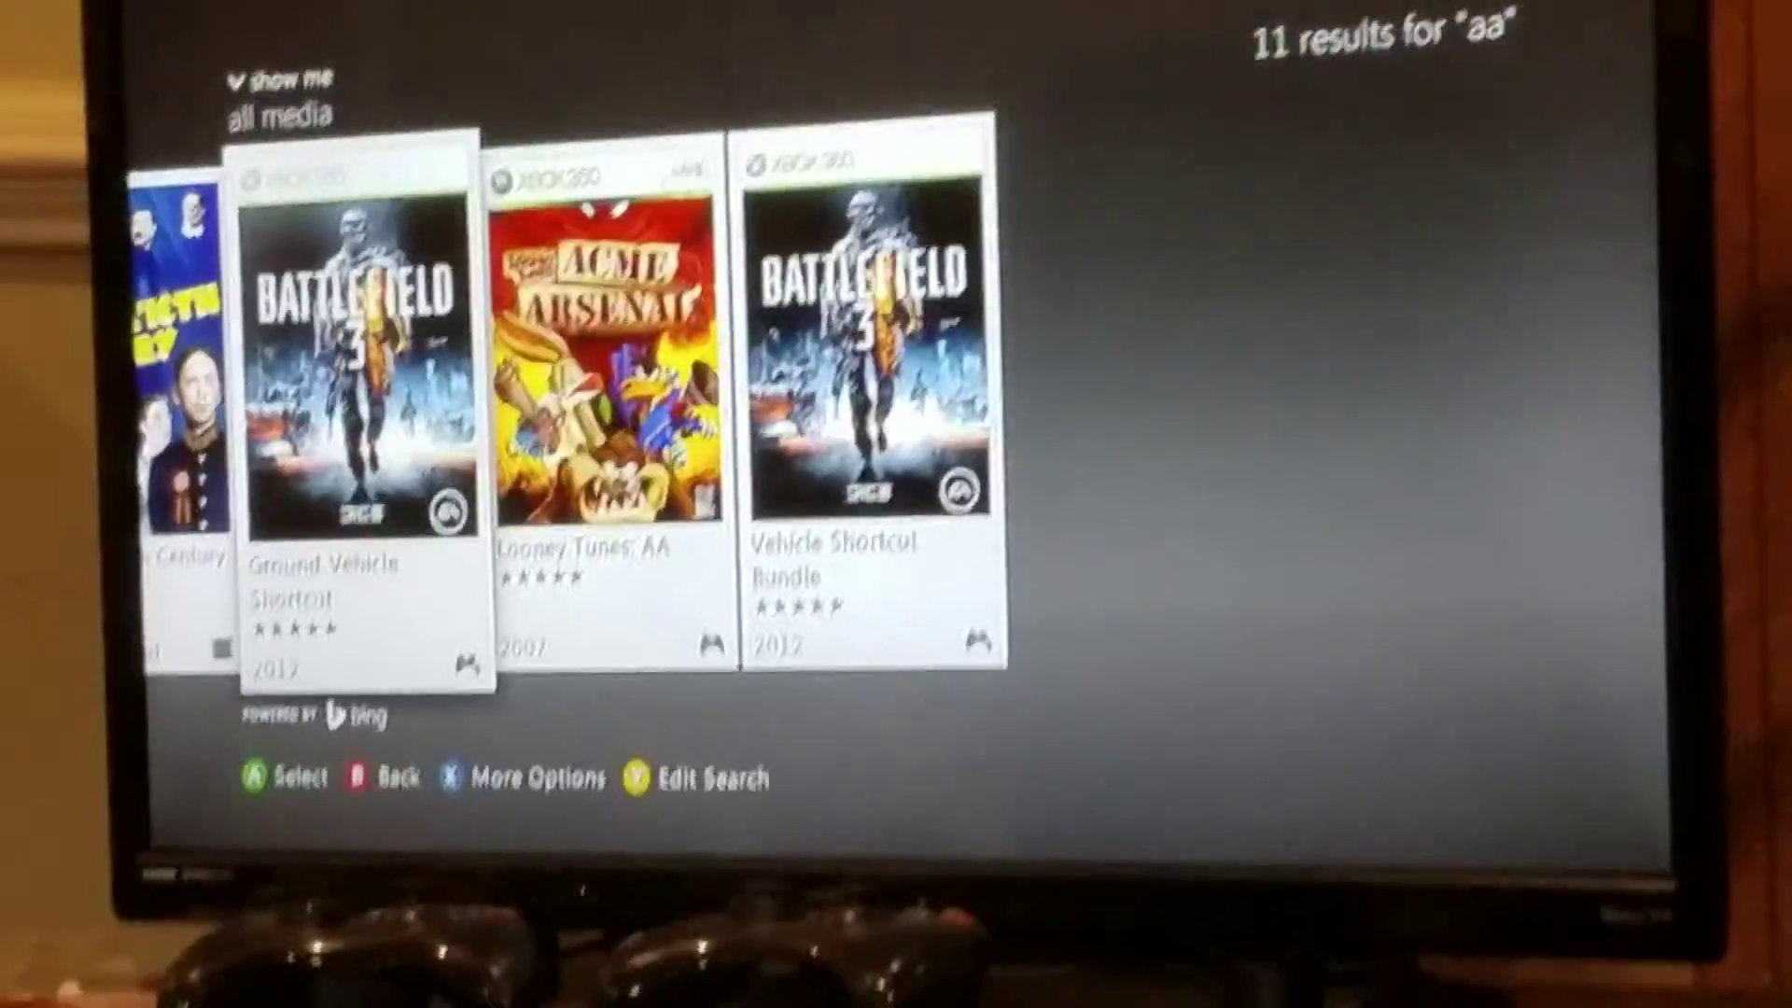